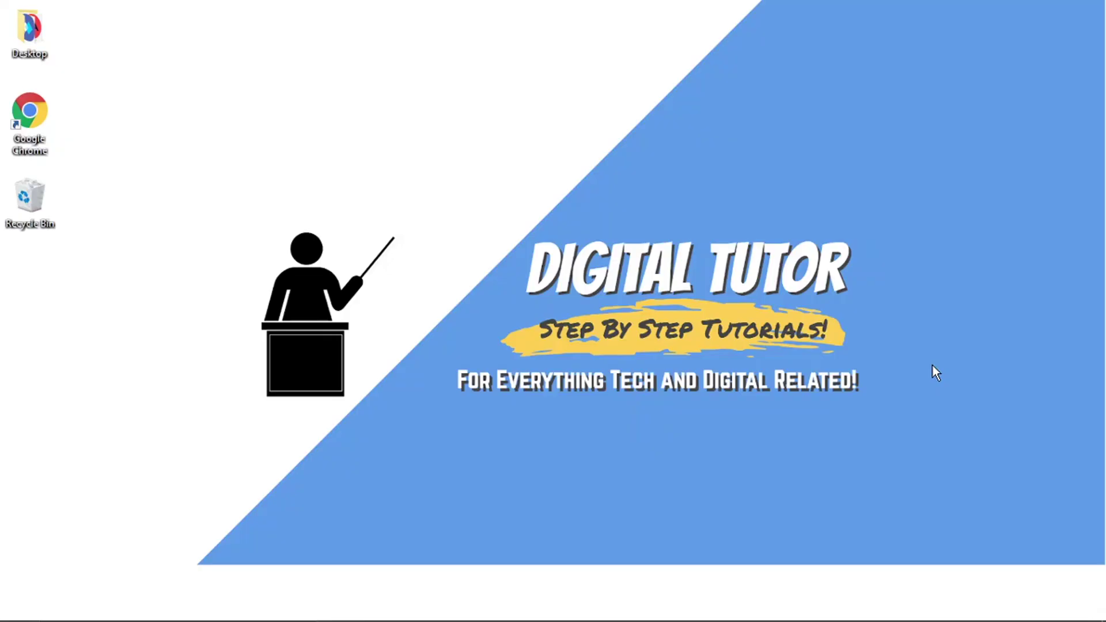
# Review the enlarged EA invalid-license error image in Google Images, then minimize Chrome
pyautogui.moveTo(841, 616)
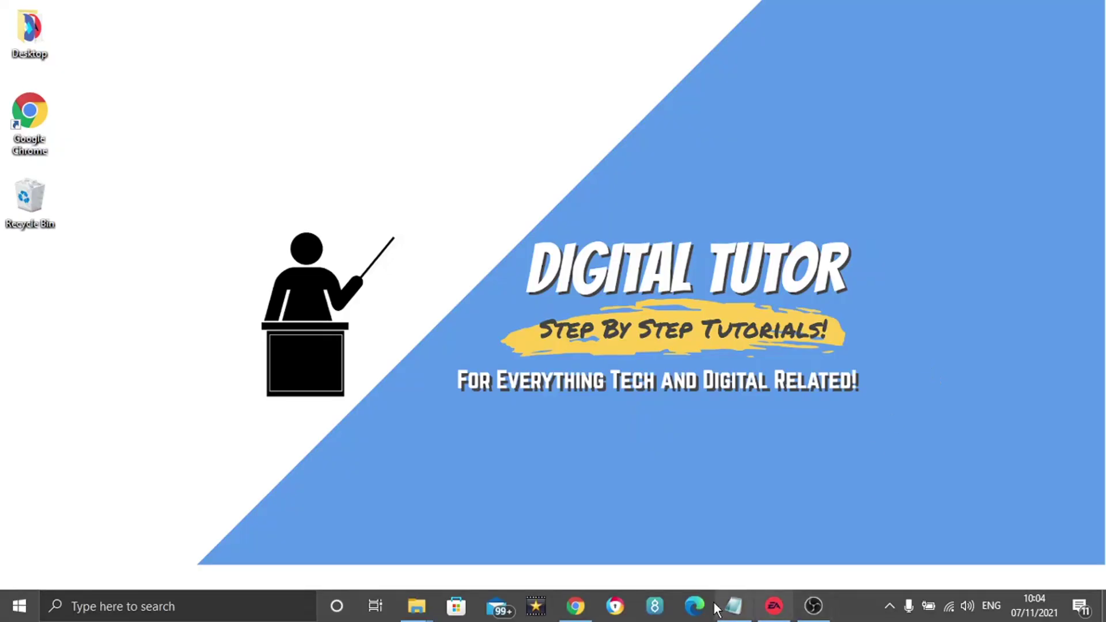
pyautogui.click(603, 612)
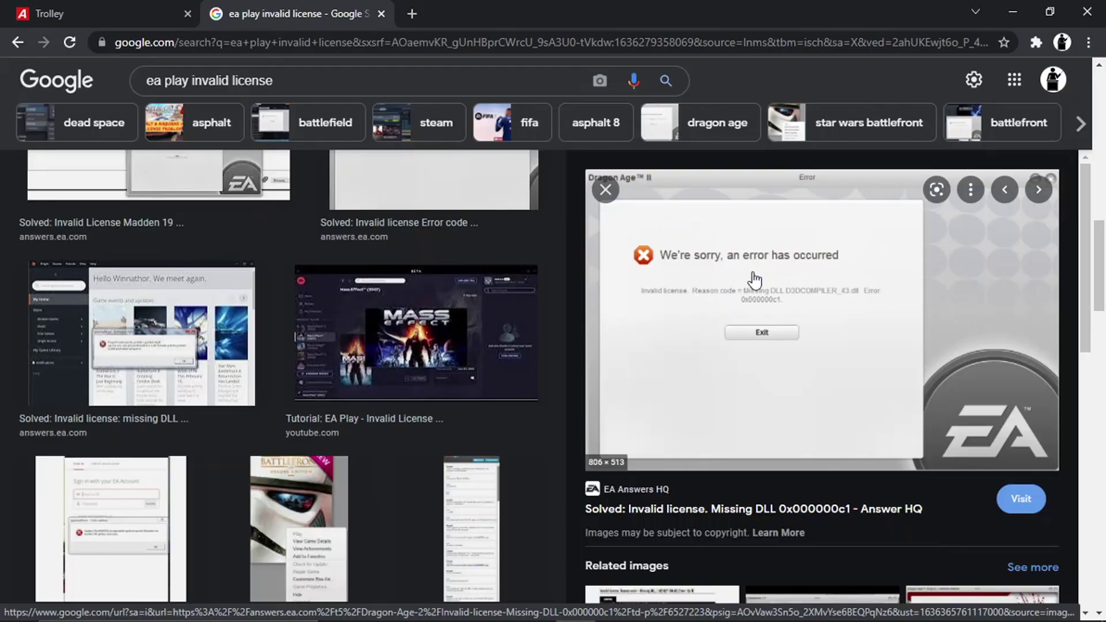
pyautogui.click(1027, 16)
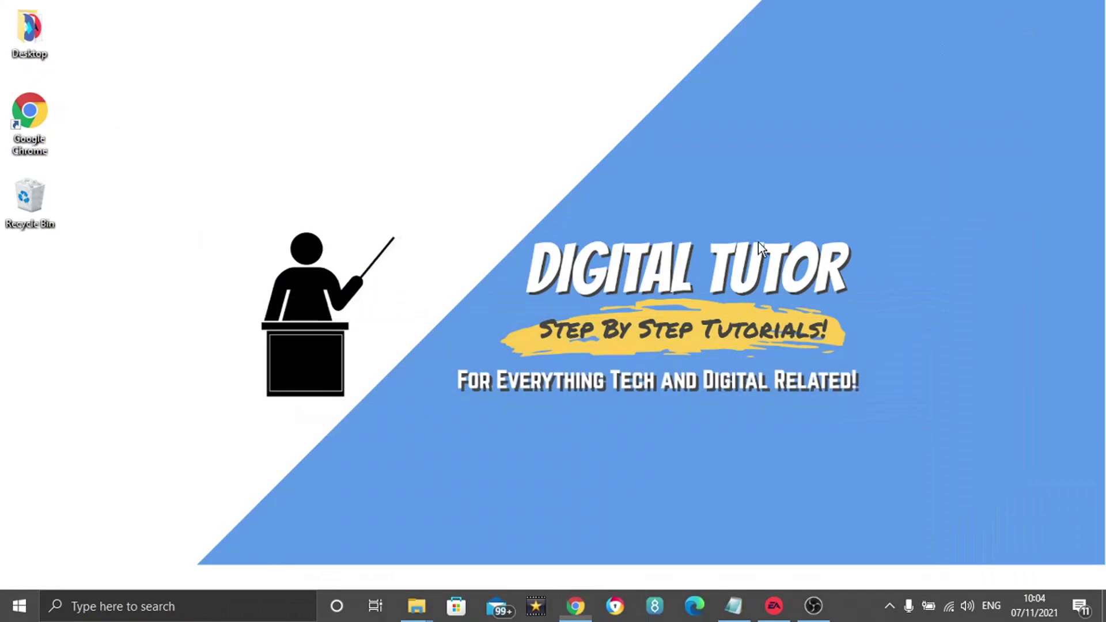
# Search Windows for 'my' and open This PC from the best match
pyautogui.click(212, 612)
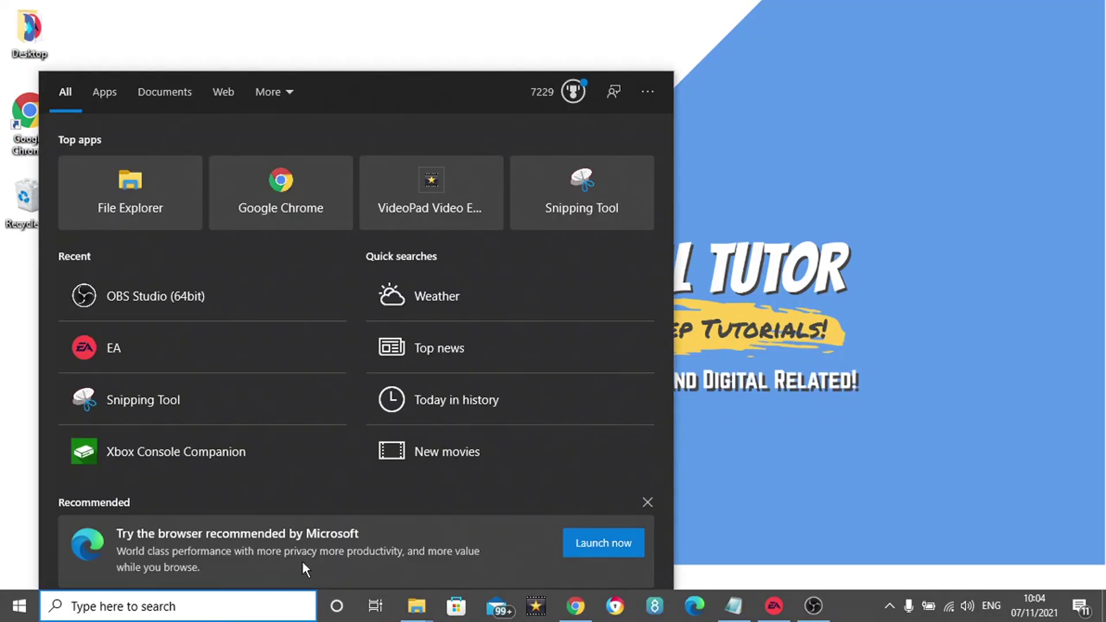
pyautogui.write('my')
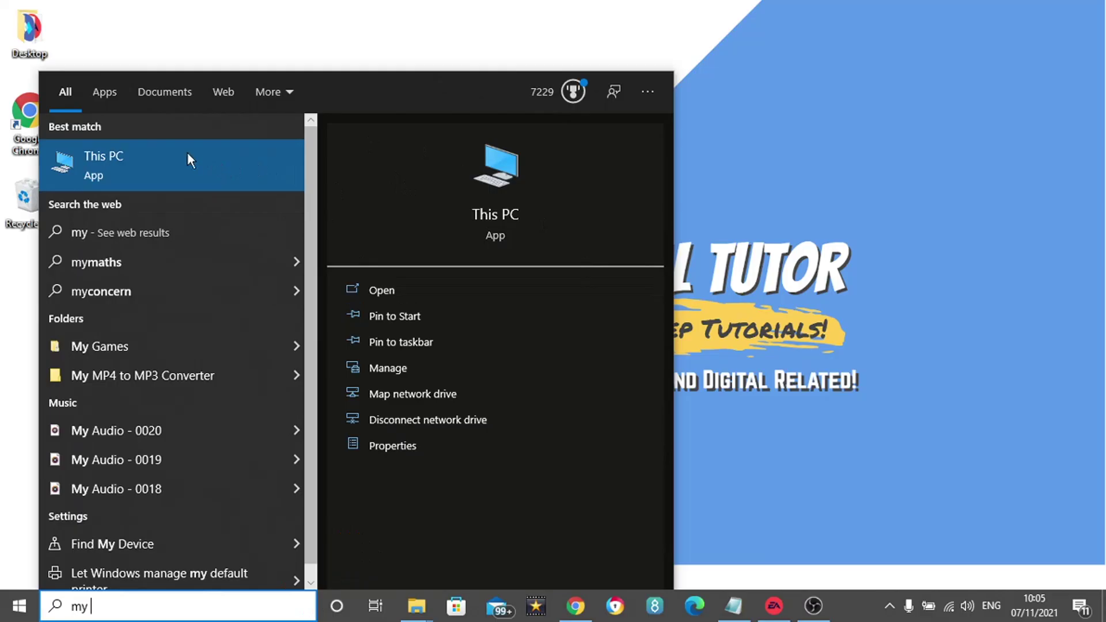
pyautogui.click(139, 162)
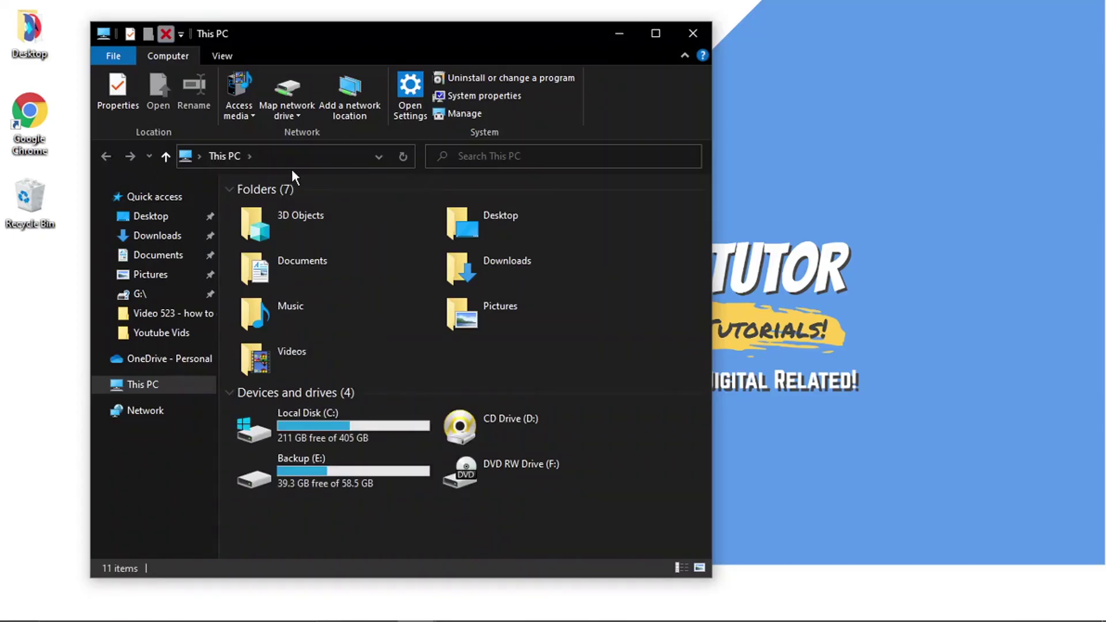
# Browse Local Disk (C:) > Program Files > EA Games to find CnCRemastered and The Sims 3
pyautogui.click(318, 429)
pyautogui.doubleClick(316, 429)
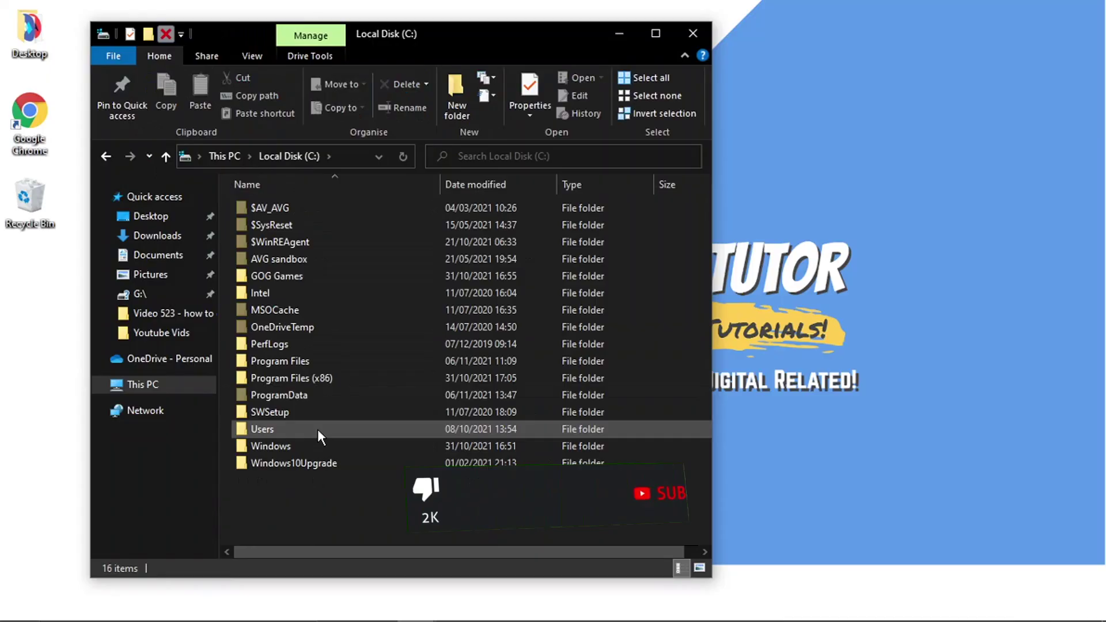
pyautogui.doubleClick(332, 369)
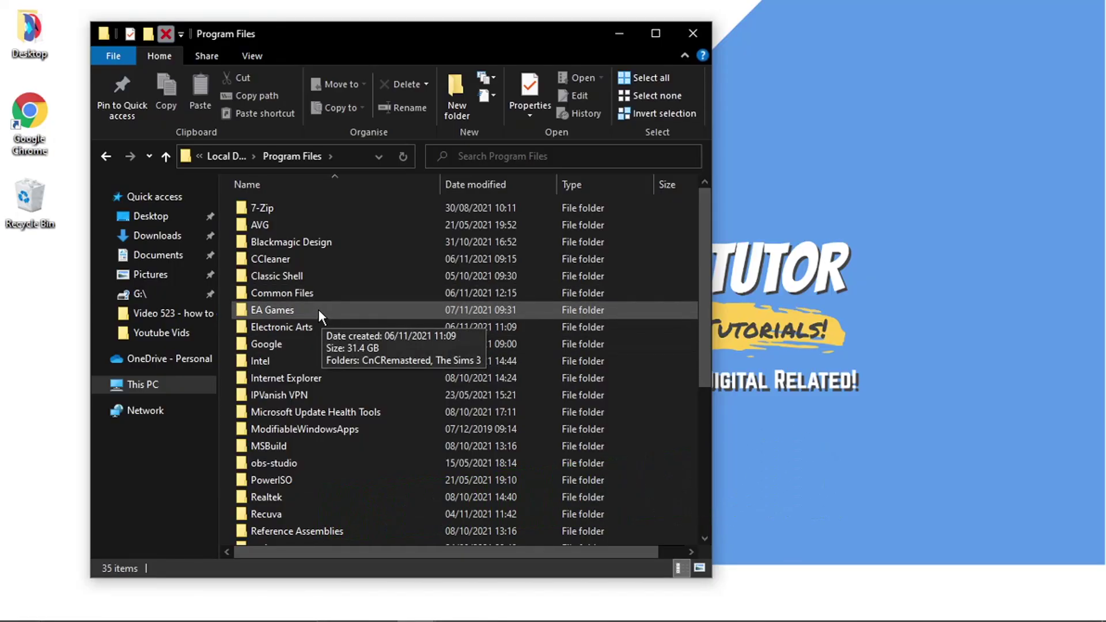
pyautogui.doubleClick(318, 310)
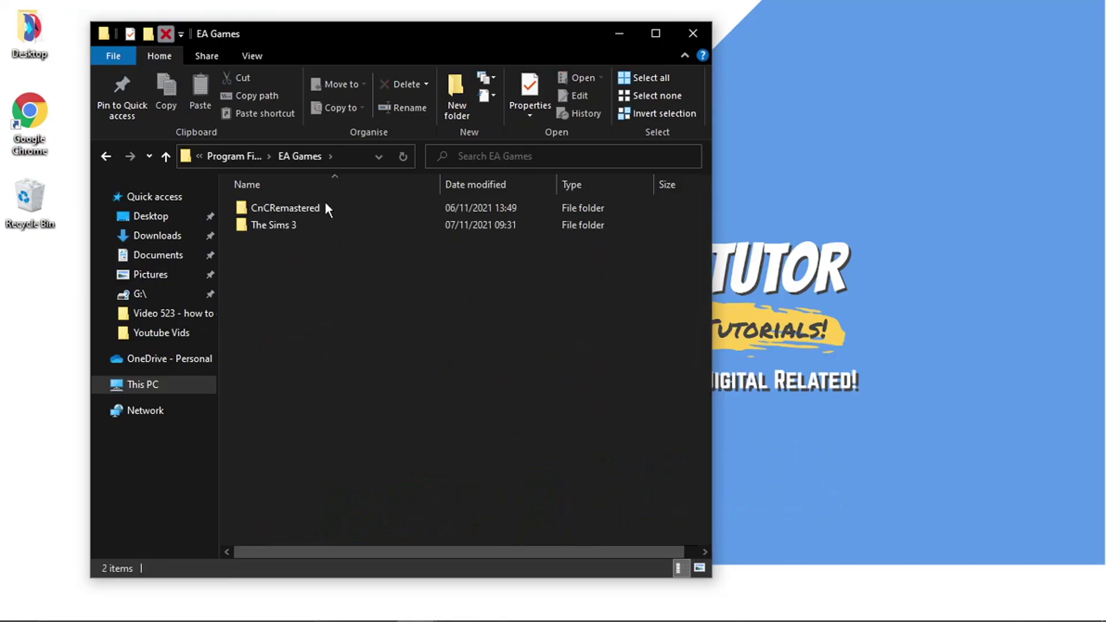
pyautogui.click(327, 210)
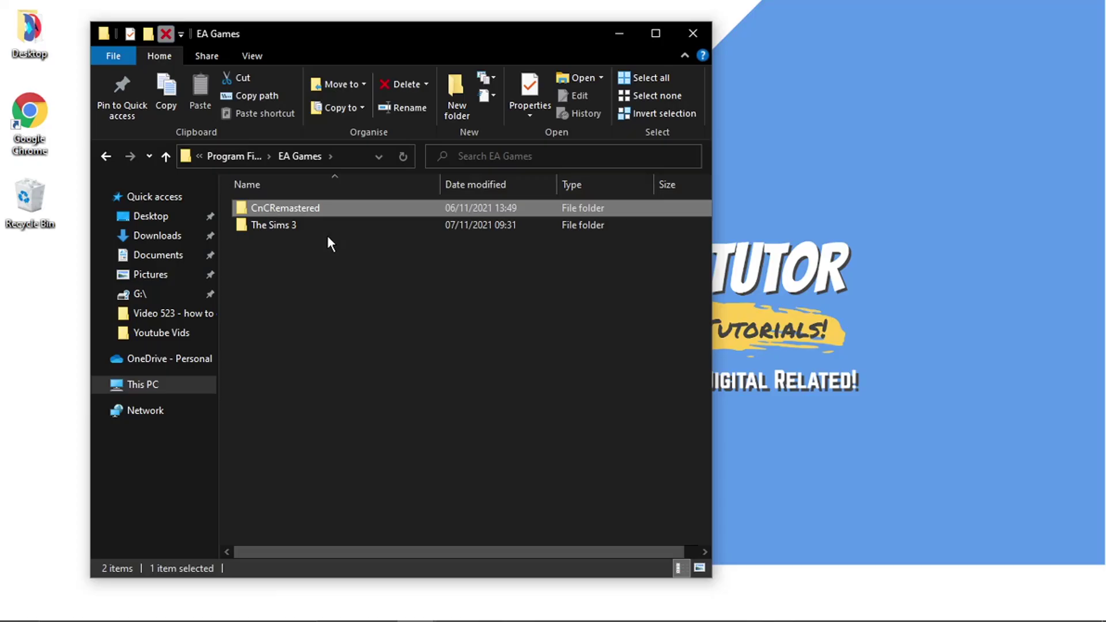
pyautogui.click(327, 229)
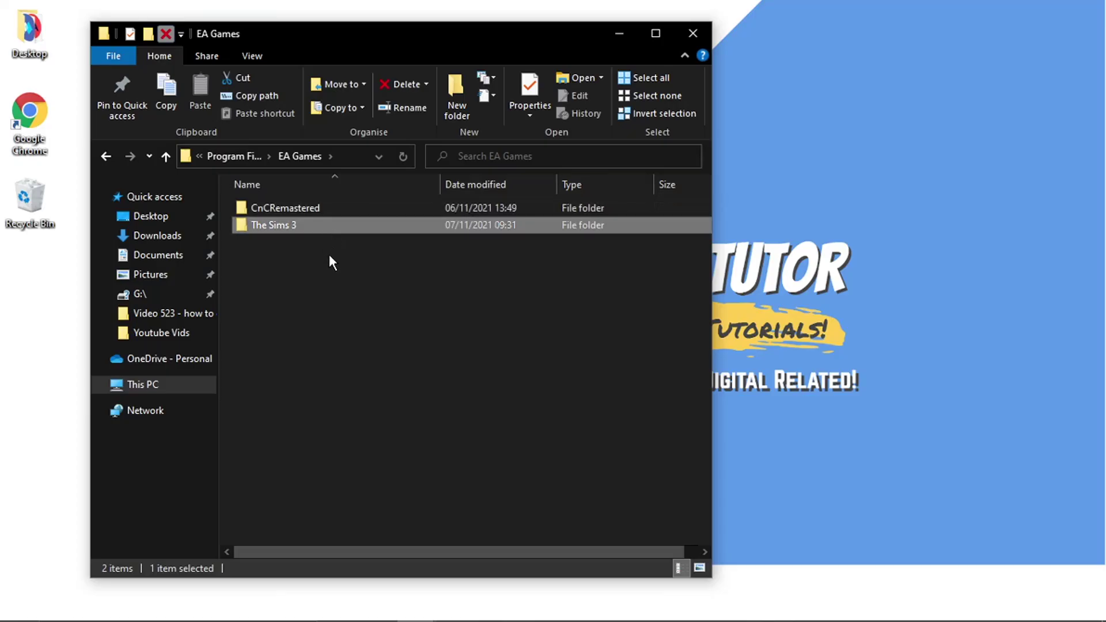
pyautogui.click(330, 209)
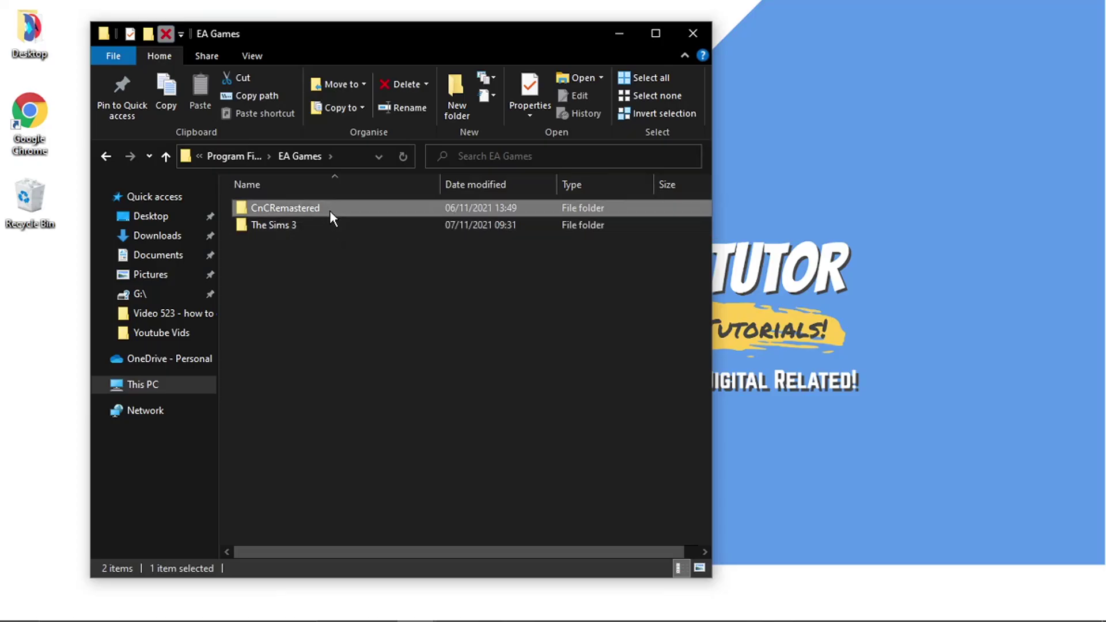
pyautogui.click(333, 269)
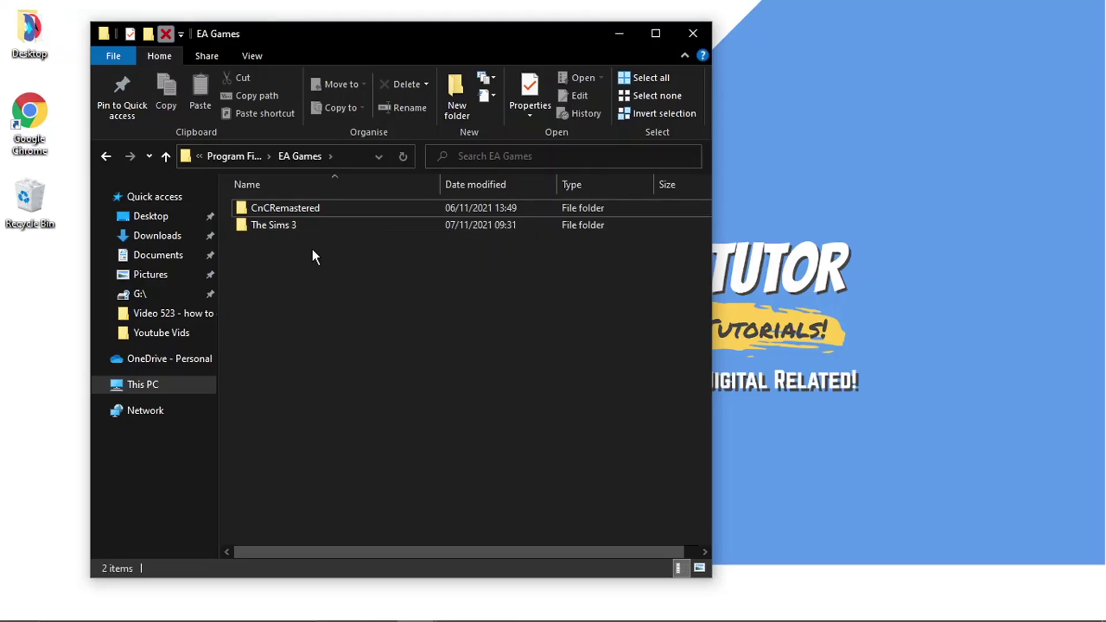
# Go into The Sims 3 > _Installer > directx > redist and launch DXSETUP
pyautogui.doubleClick(307, 225)
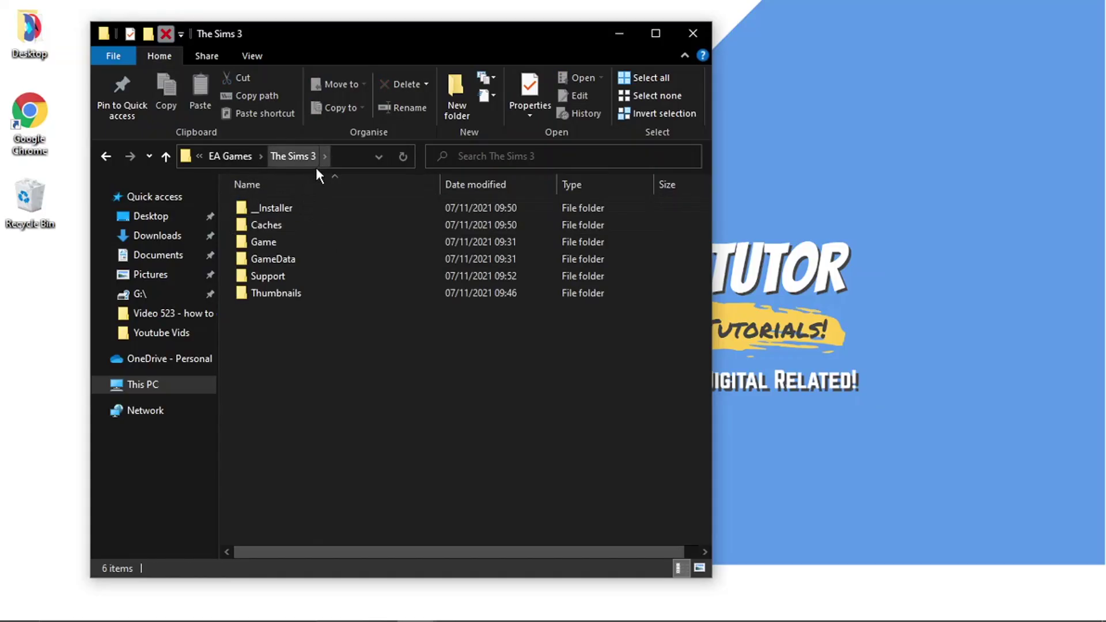
pyautogui.moveTo(331, 229)
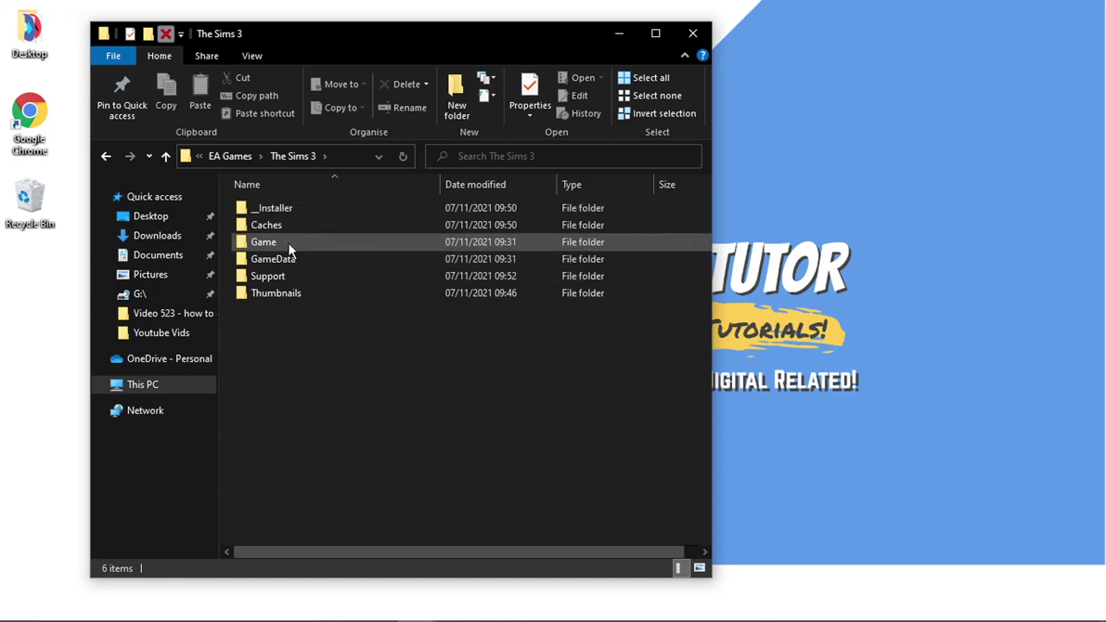
pyautogui.doubleClick(282, 206)
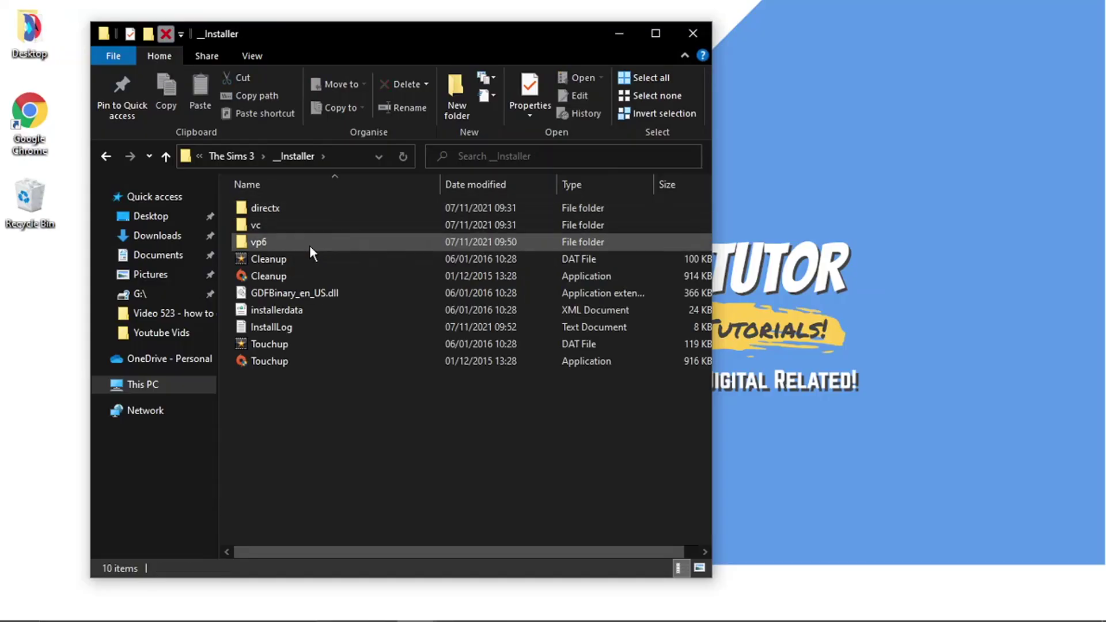
pyautogui.doubleClick(296, 210)
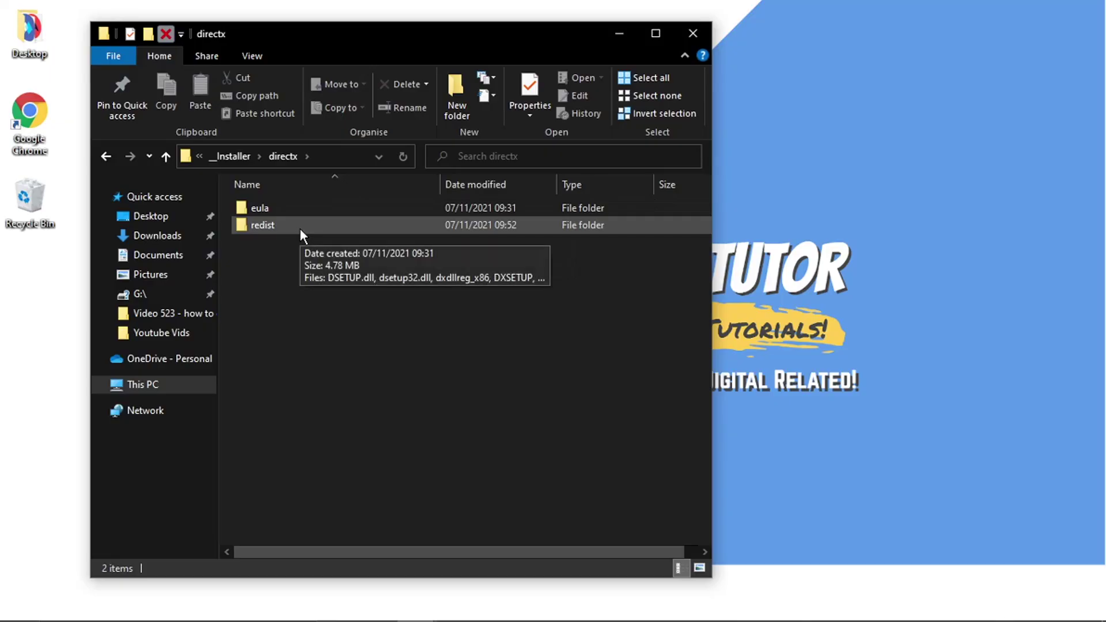
pyautogui.click(299, 228)
pyautogui.doubleClick(299, 228)
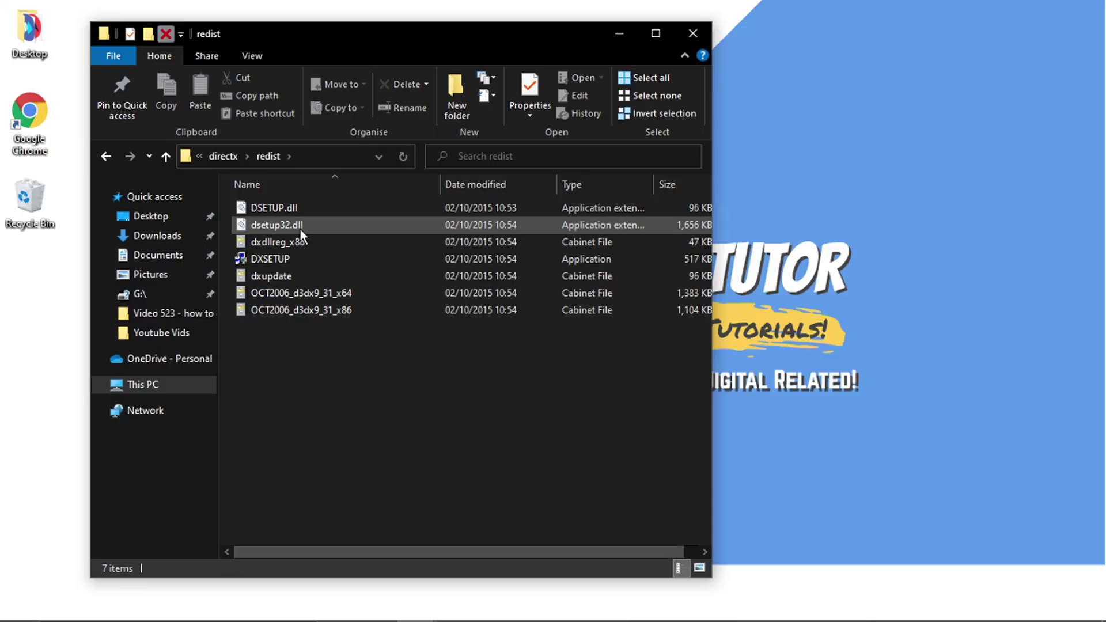
pyautogui.click(303, 260)
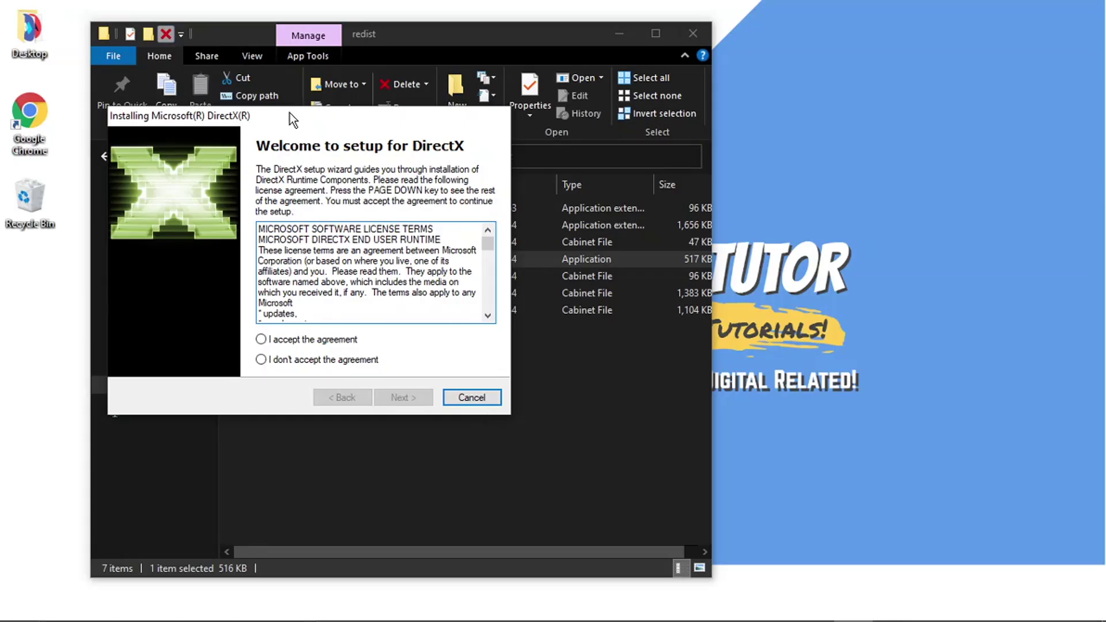
# Accept the DirectX licence agreement and run the runtime installation through to Installation Complete
pyautogui.moveTo(289, 113); pyautogui.dragTo(698, 169)
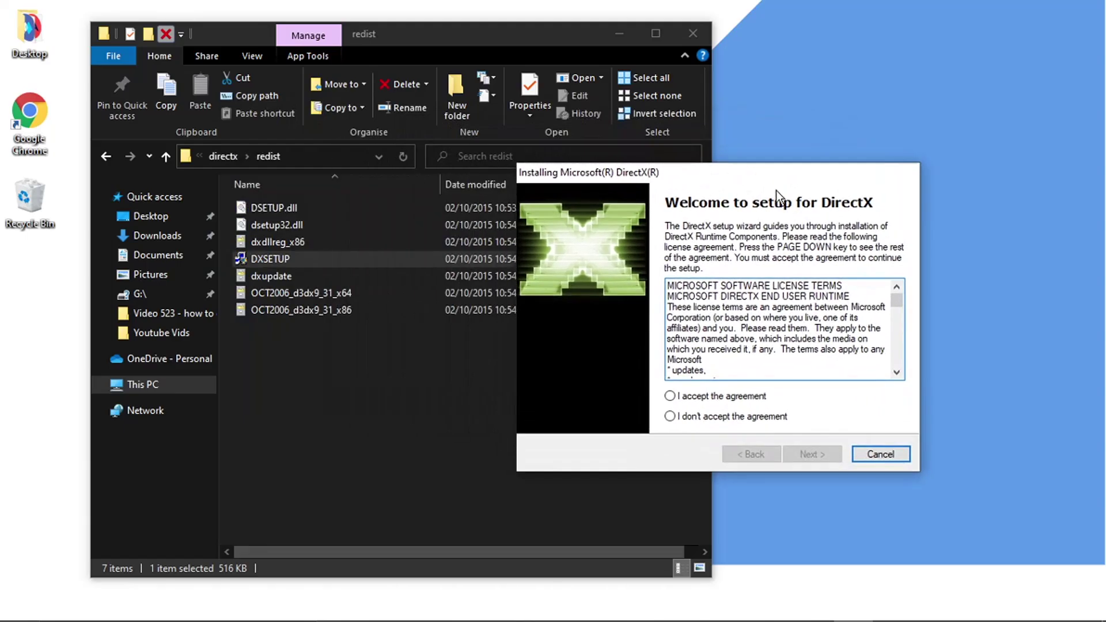
pyautogui.click(669, 395)
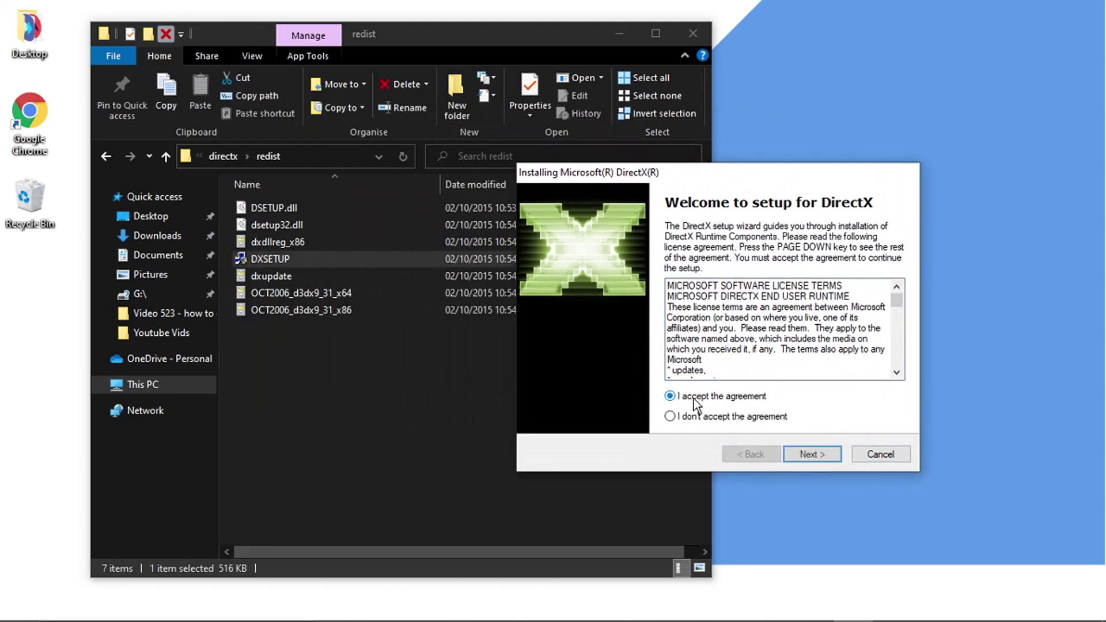
pyautogui.click(803, 447)
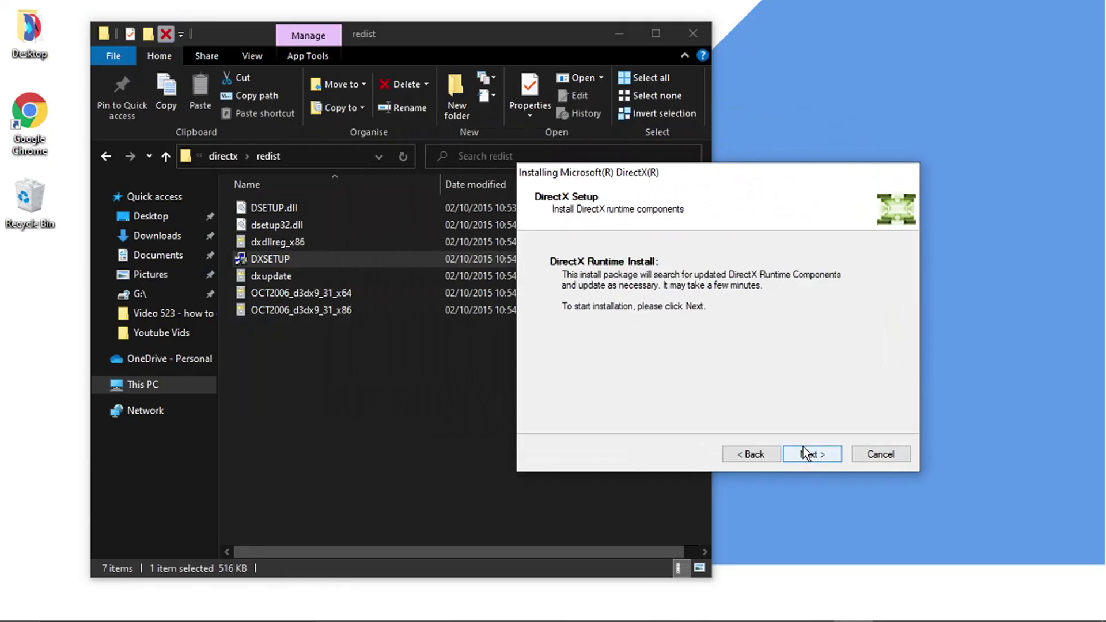
pyautogui.click(802, 447)
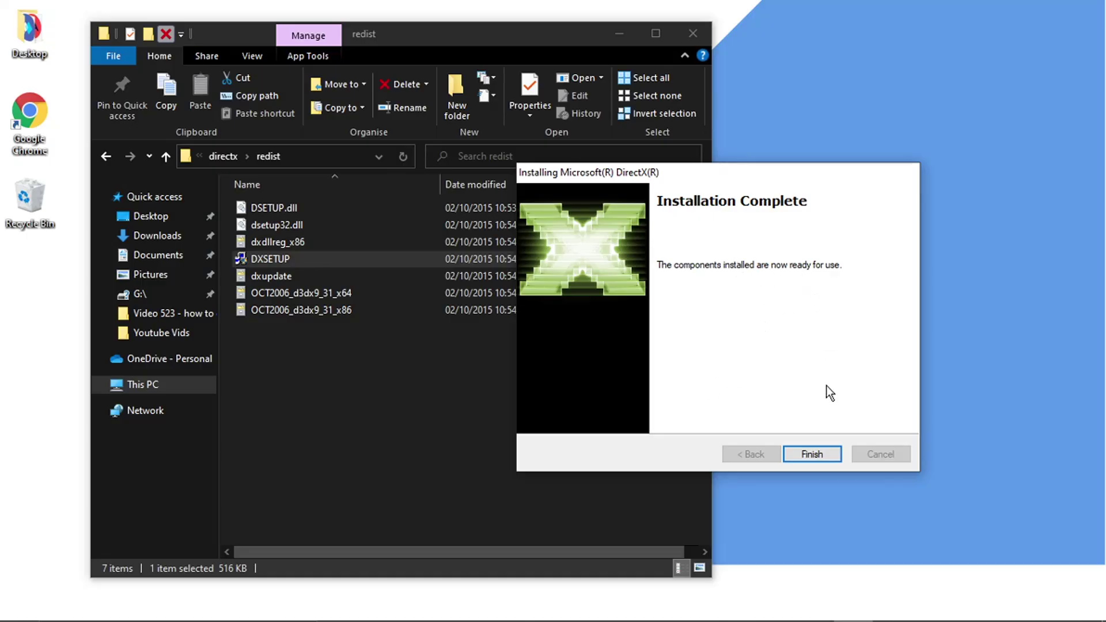
# Finish DirectX setup, then press Play on The Sims 3 from the EA app's My Collection
pyautogui.click(813, 455)
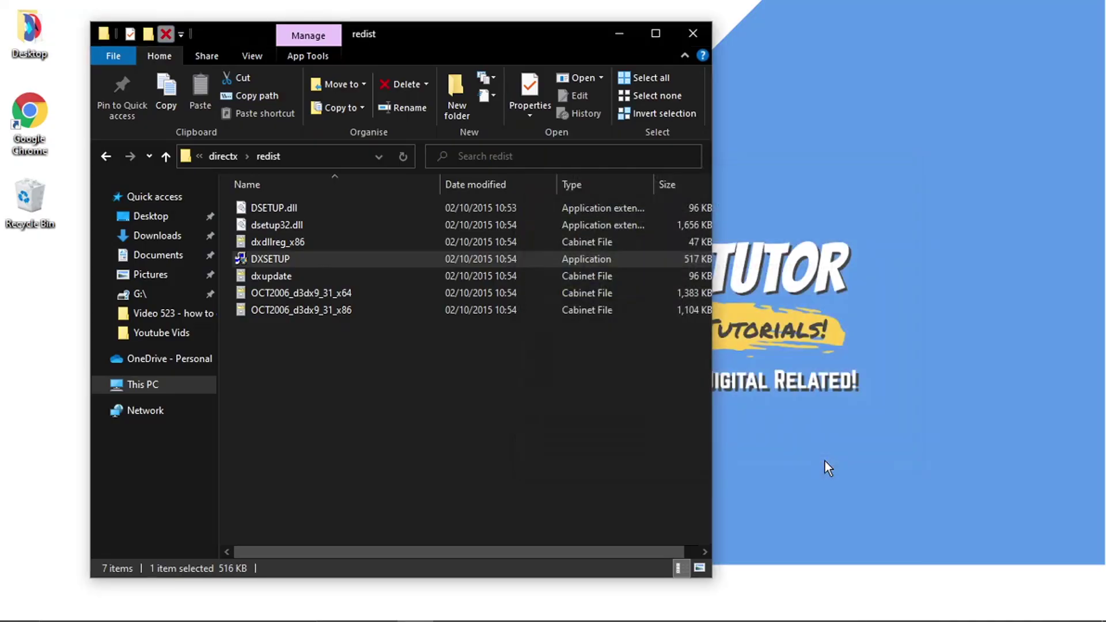
pyautogui.click(613, 34)
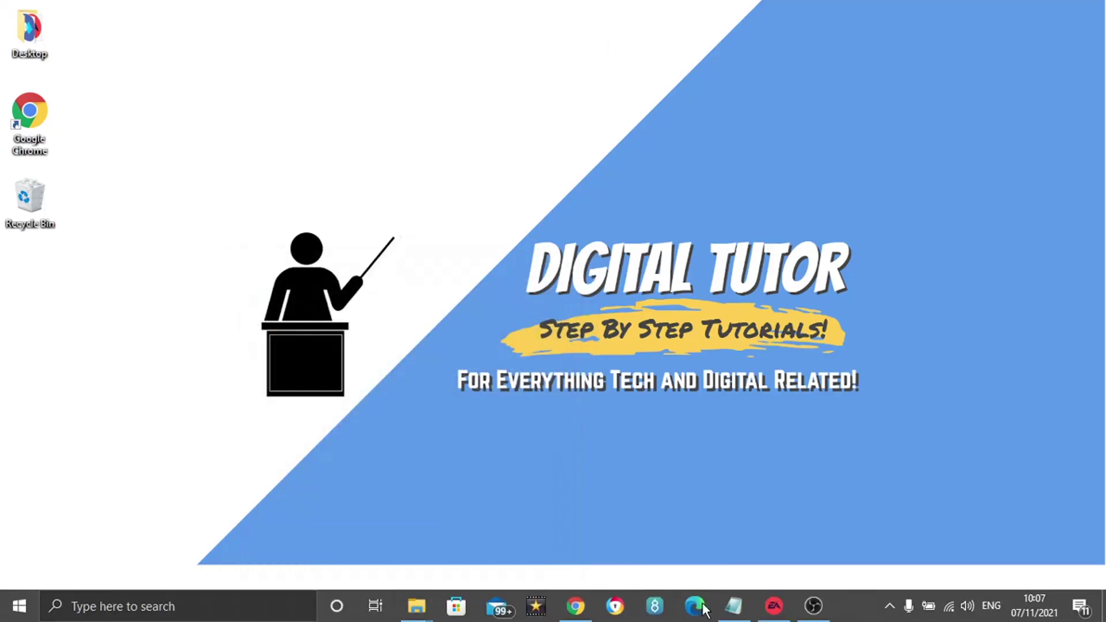
pyautogui.click(773, 605)
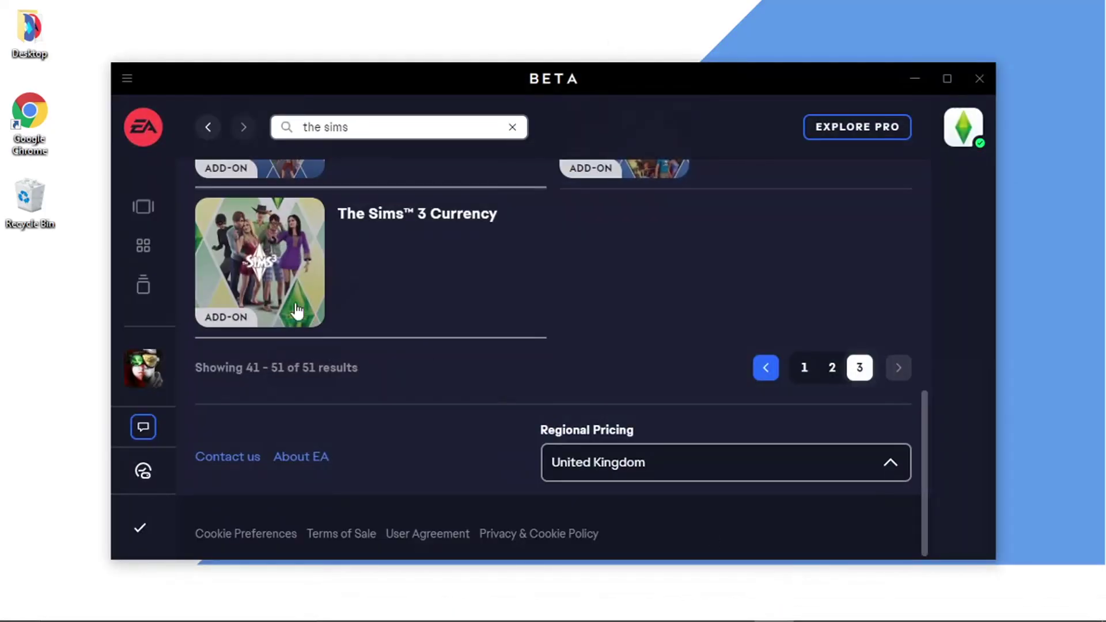
pyautogui.moveTo(118, 381)
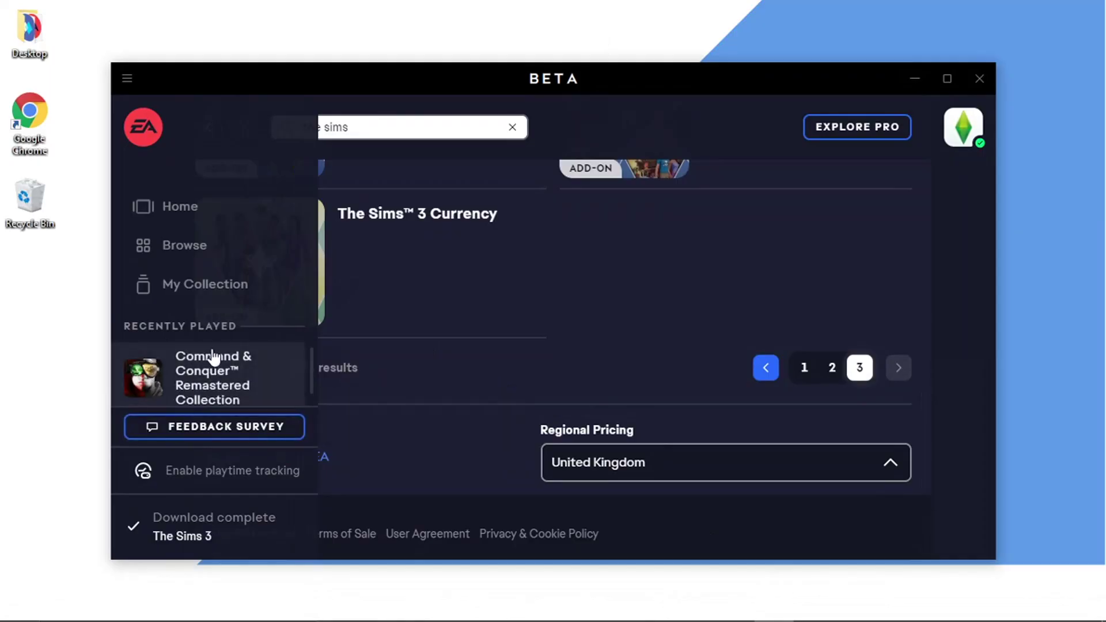
pyautogui.click(209, 288)
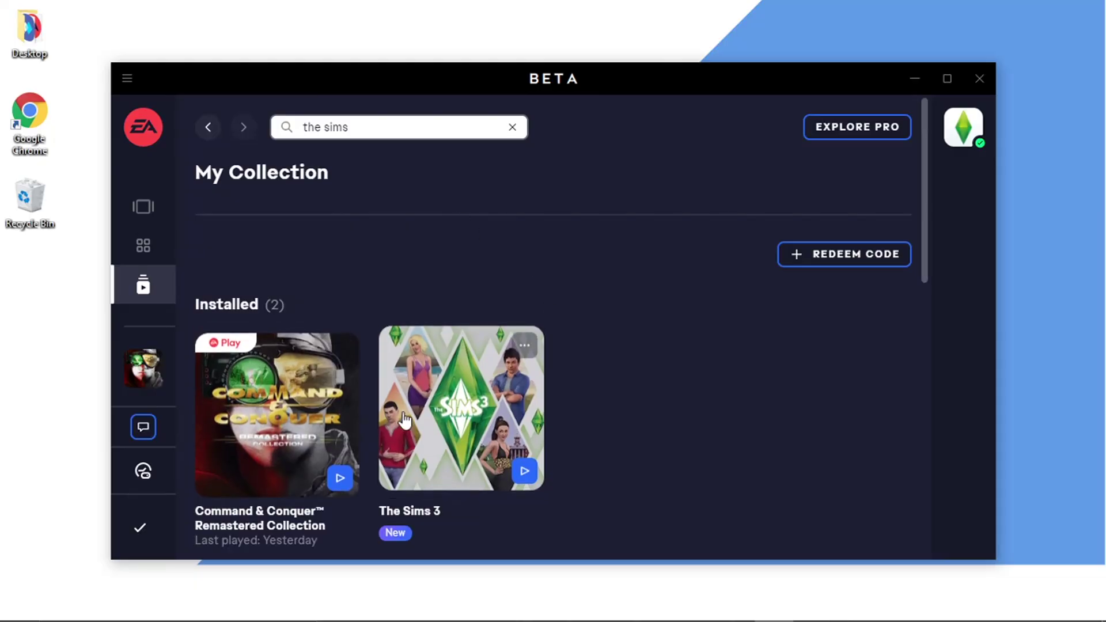
pyautogui.click(473, 462)
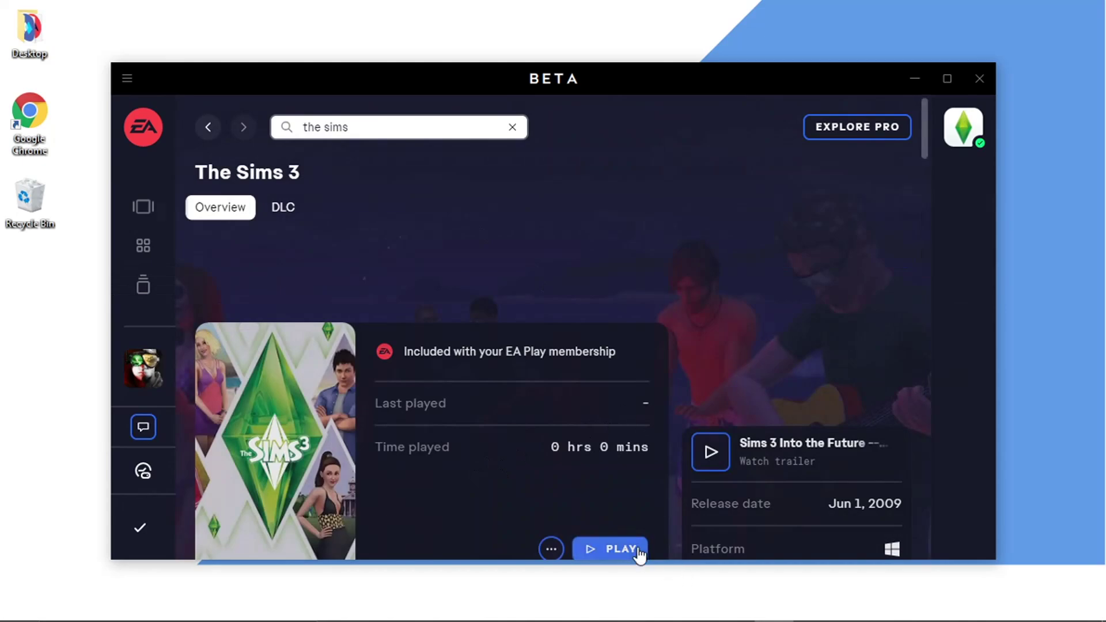
pyautogui.click(638, 548)
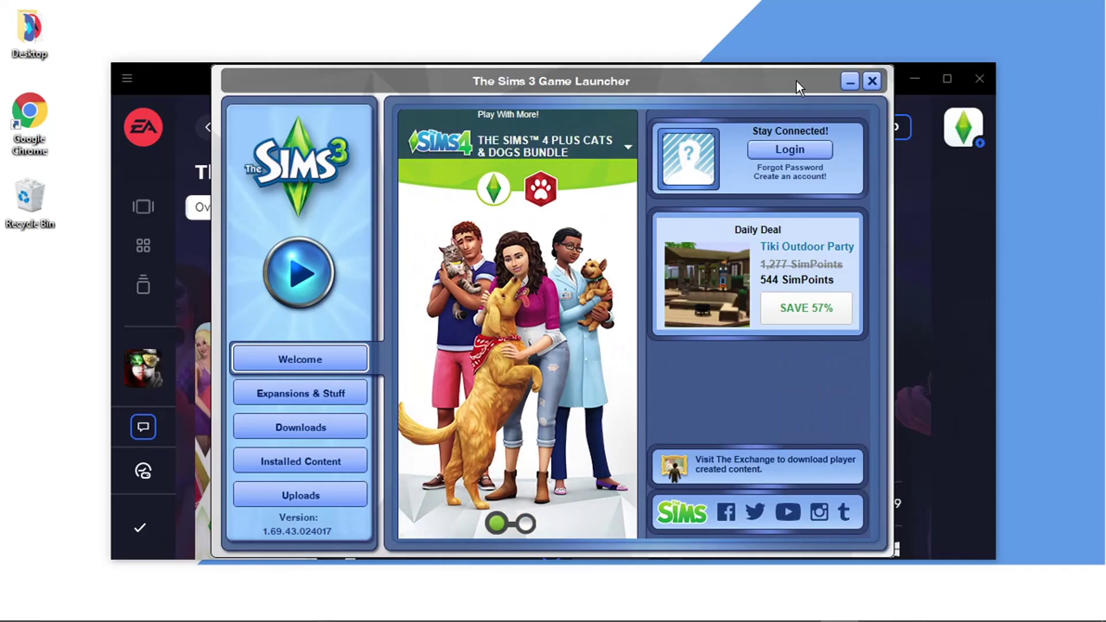
# Minimize the EA app and start the game from The Sims 3 Game Launcher's Play button
pyautogui.click(922, 75)
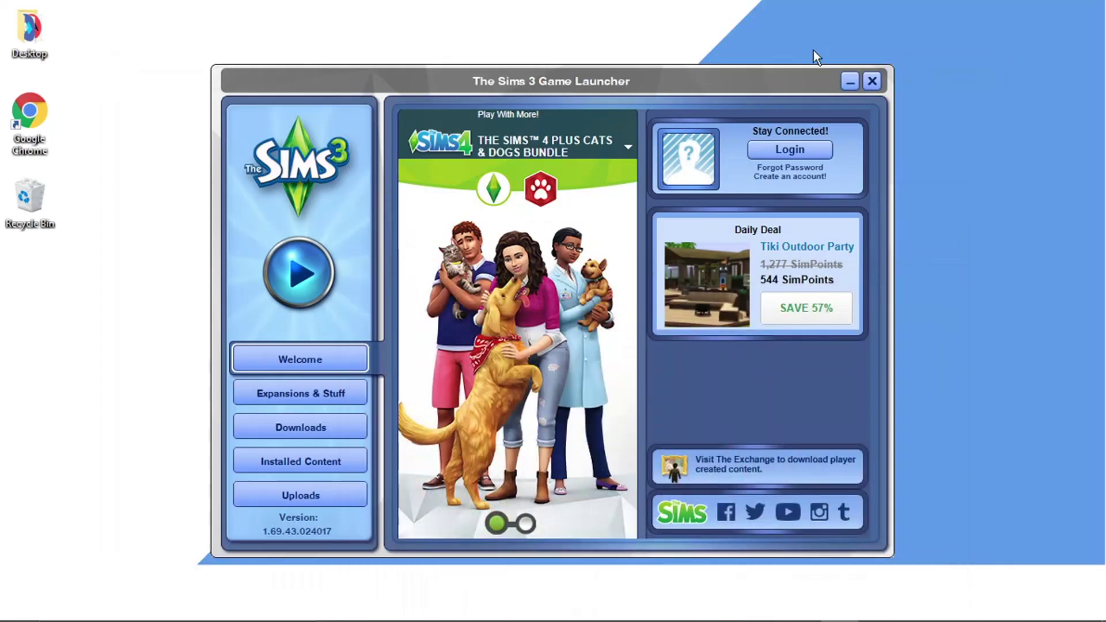
pyautogui.moveTo(765, 84); pyautogui.dragTo(818, 63)
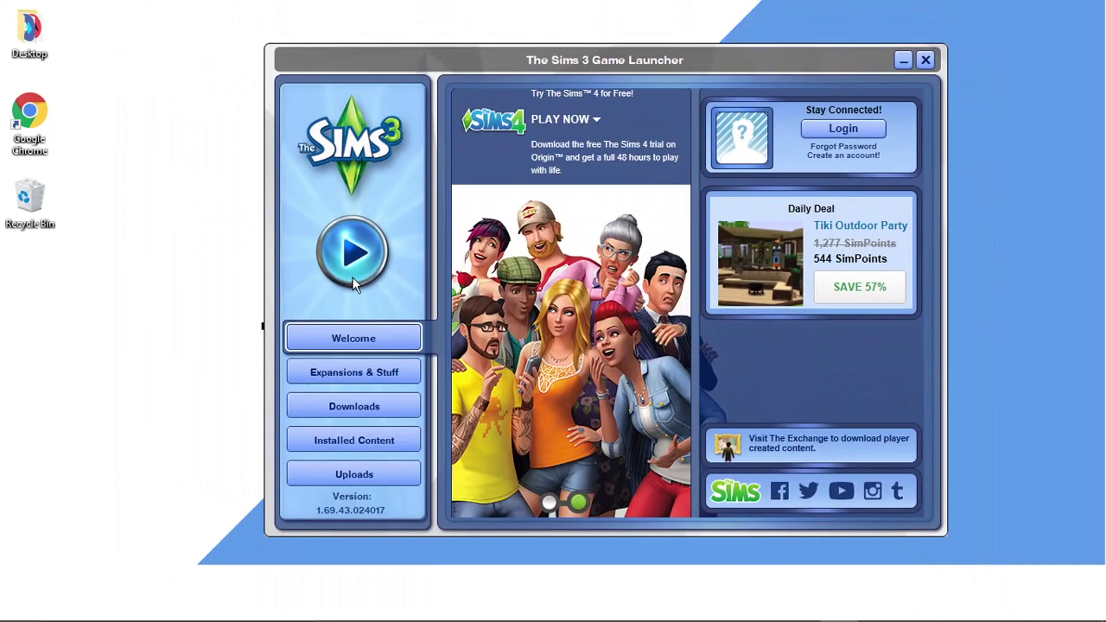
pyautogui.click(356, 257)
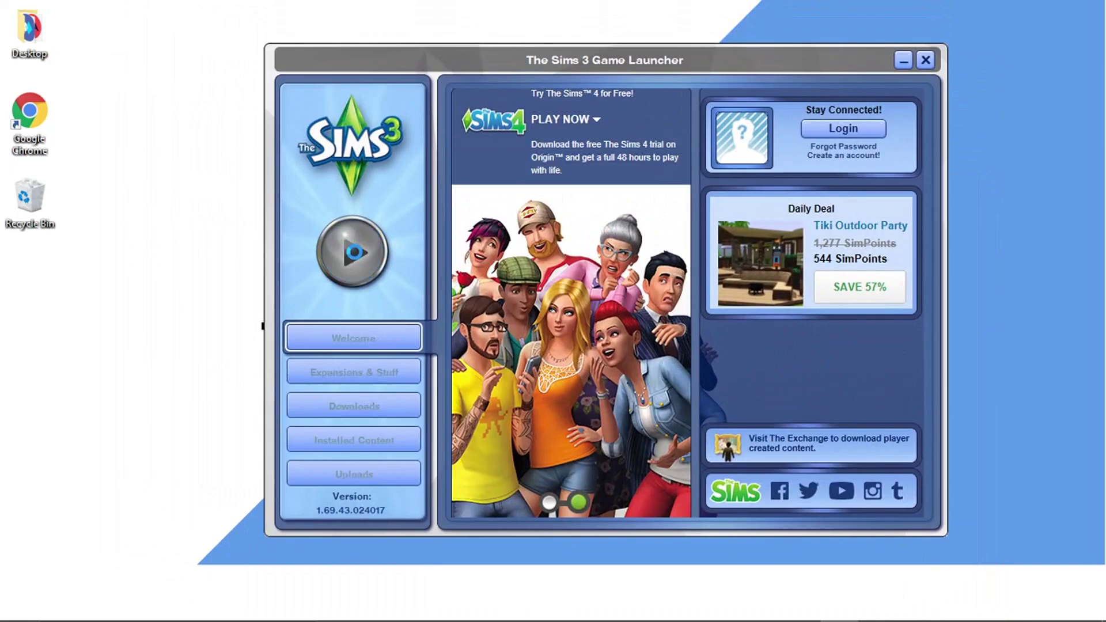